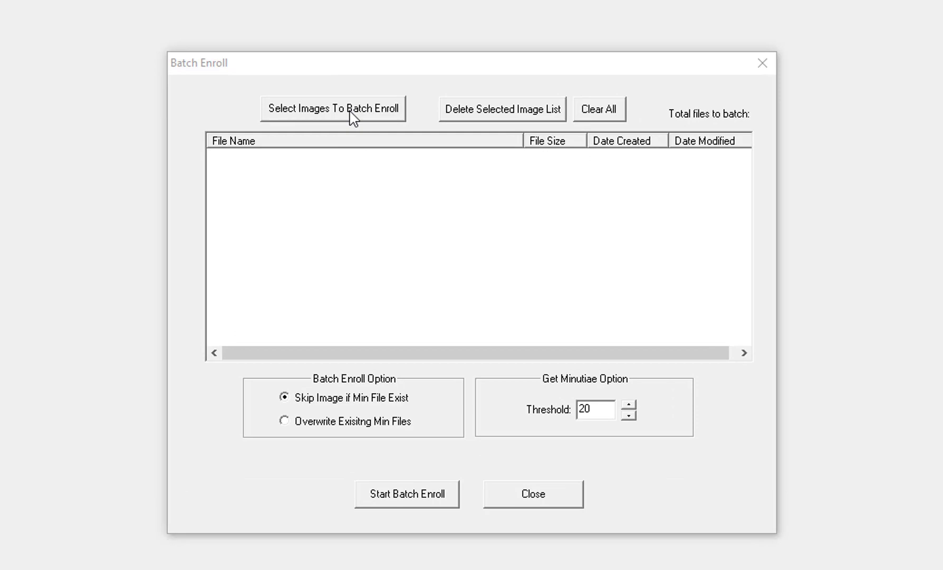
Step: Add every image from the Case AFIS - Enrolling Images folder to the batch enroll list
left_click(352, 117)
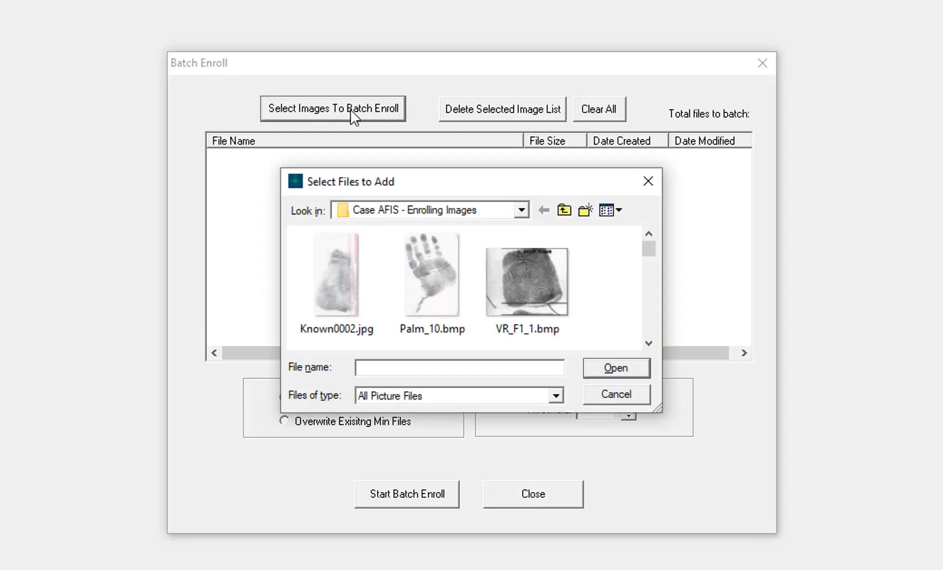
left_click(348, 260)
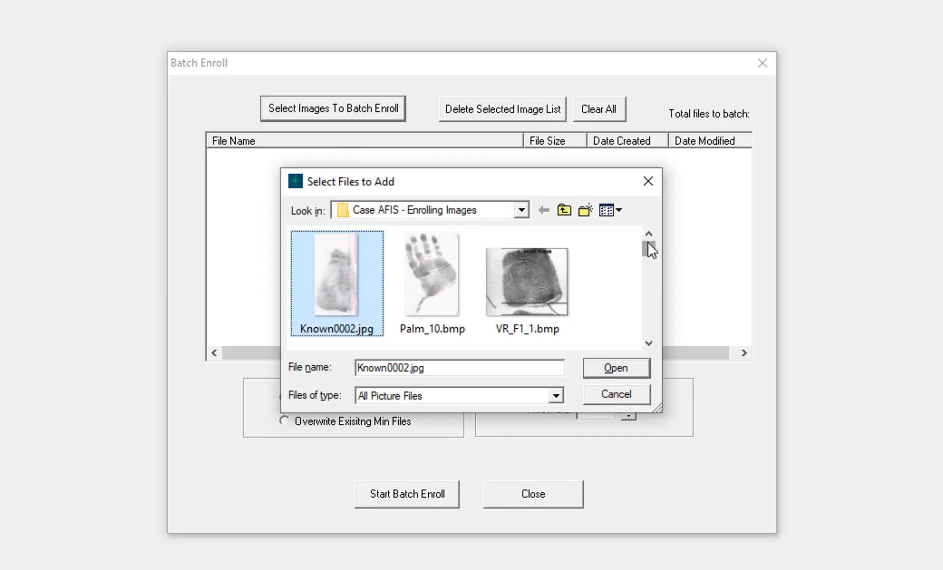
left_click_drag(648, 246, 575, 343)
left_click(339, 294, "shift")
left_click(623, 372)
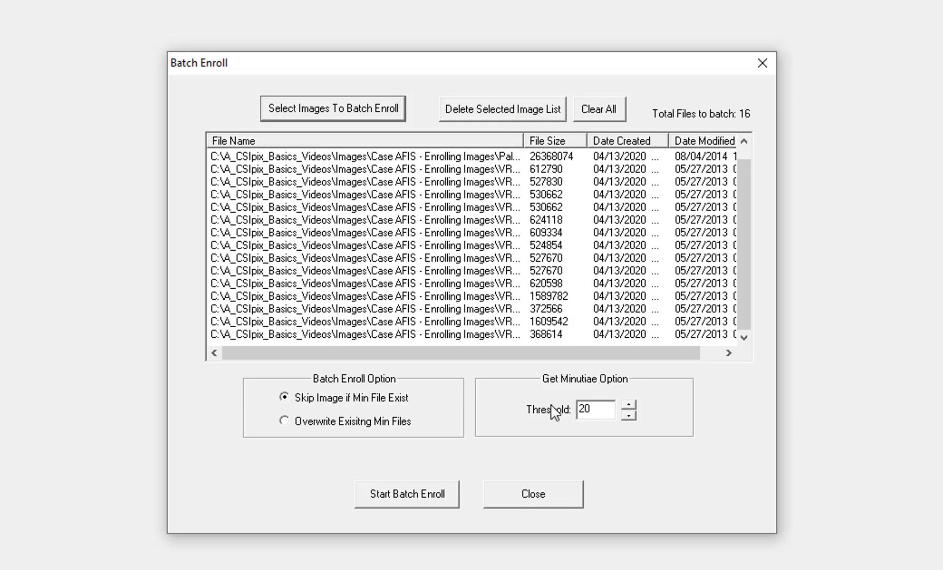
Step: Set the minutiae threshold to 30 and run the batch enrollment, closing Batch Enroll when it finishes
left_click_drag(604, 410, 572, 411)
type("30")
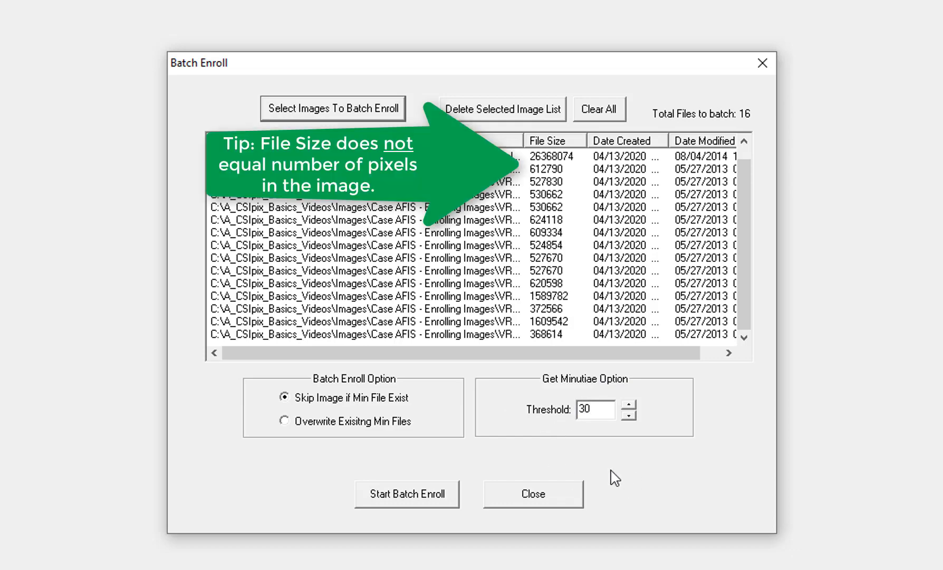
left_click(401, 498)
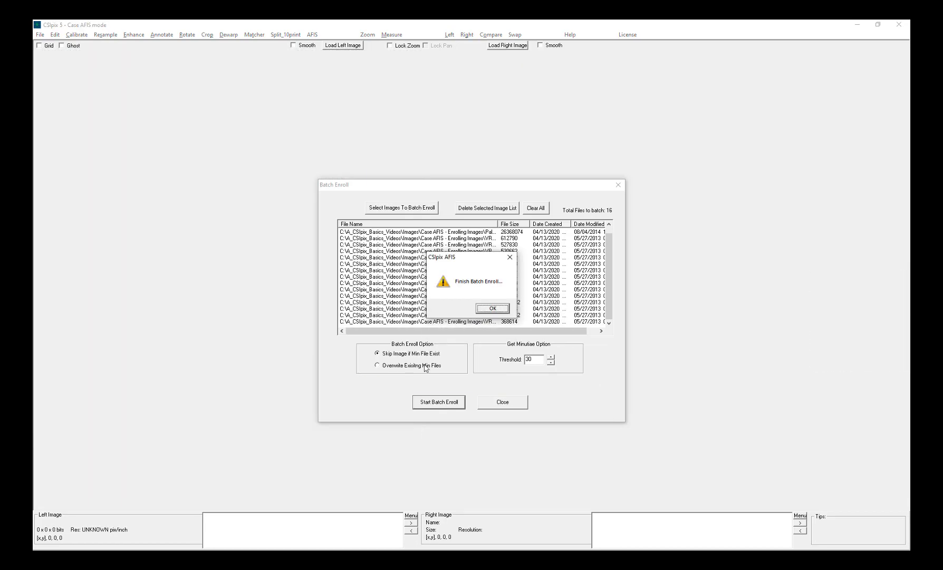
left_click(487, 311)
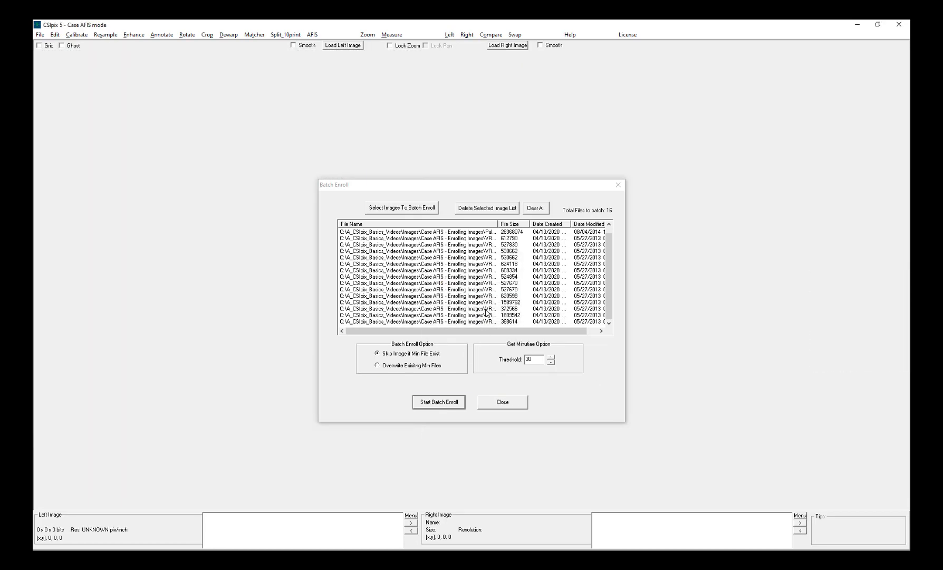
left_click(618, 185)
Step: Load Known0002.jpg as the left image and switch to Palm_10.bmp to inspect its detected minutiae up close
left_click(348, 46)
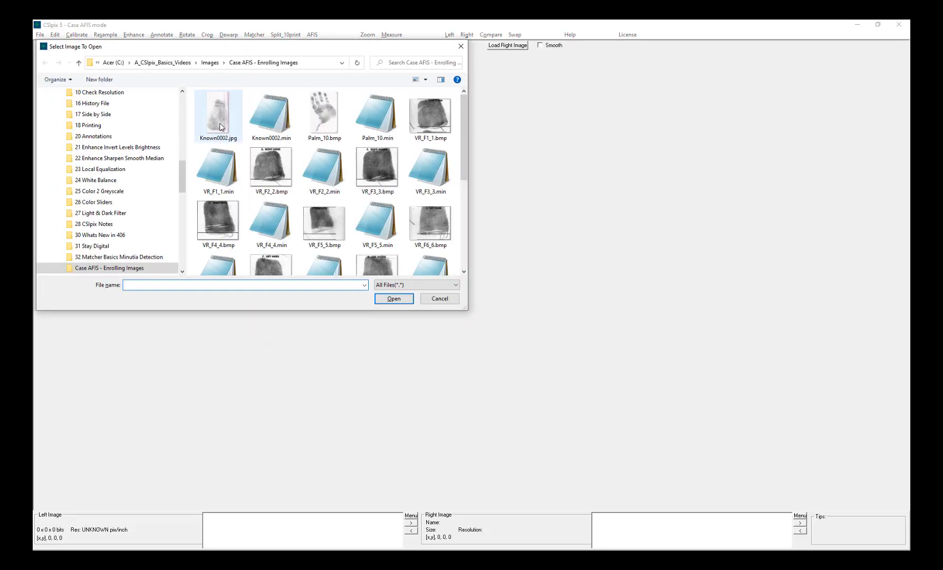
double_click(218, 119)
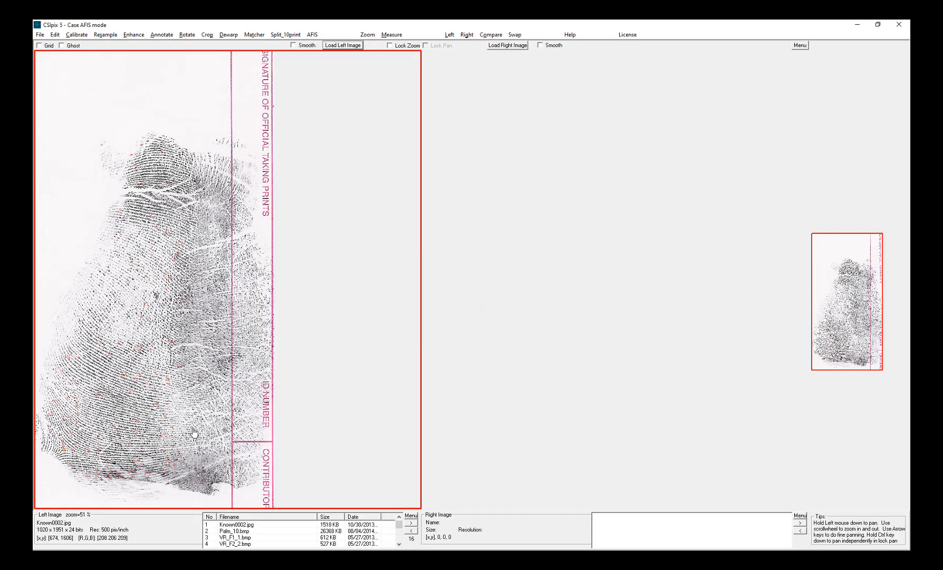
left_click(244, 531)
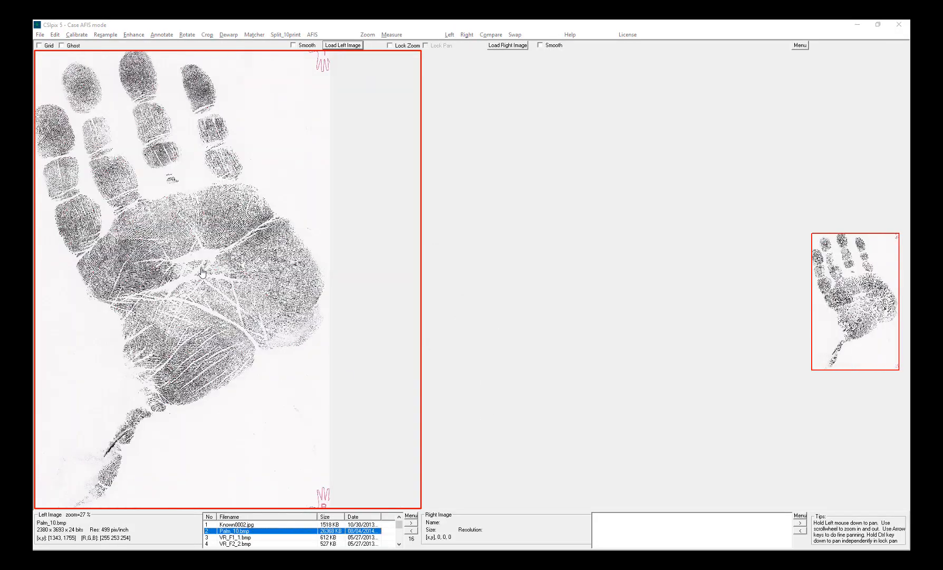
scroll(202, 272, "up", 5)
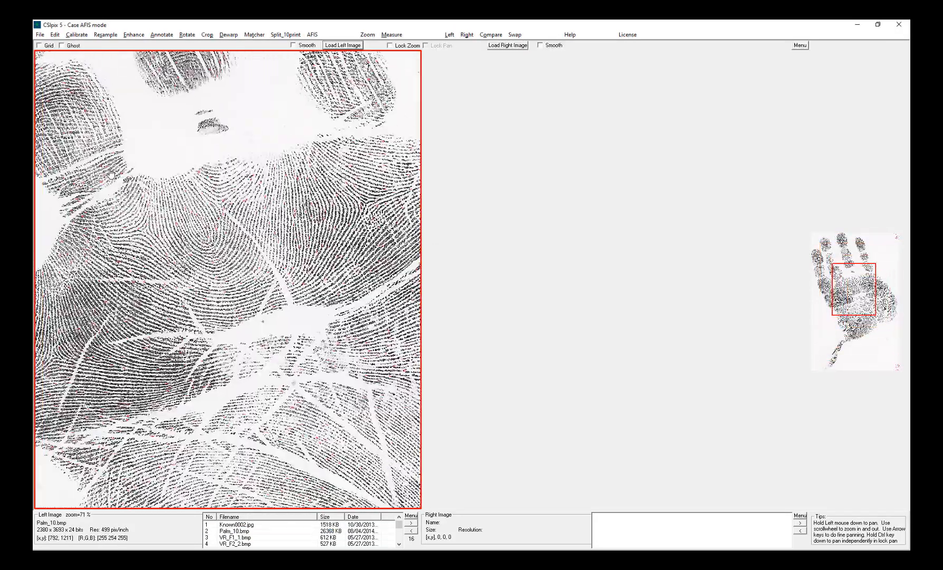
scroll(253, 245, "up", 5)
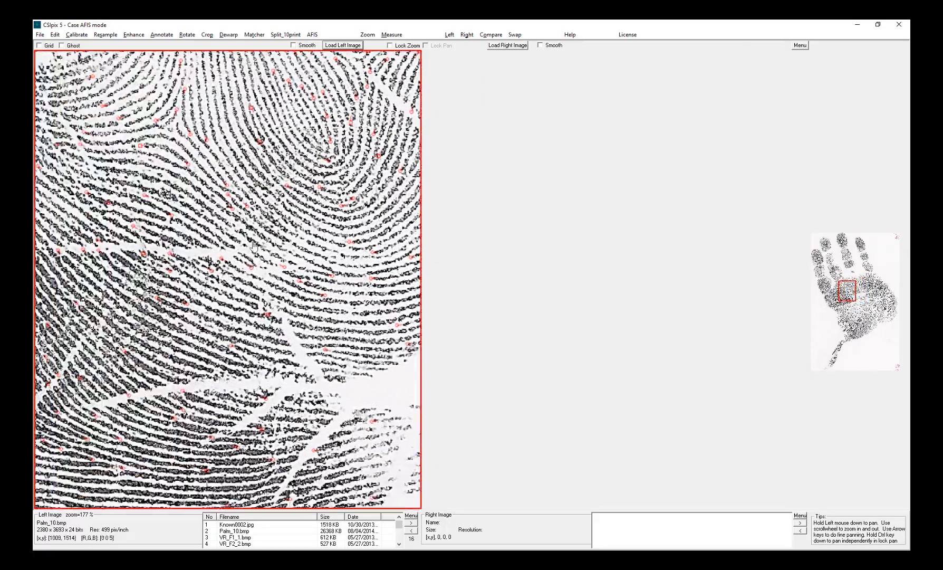
left_click_drag(254, 244, 275, 242)
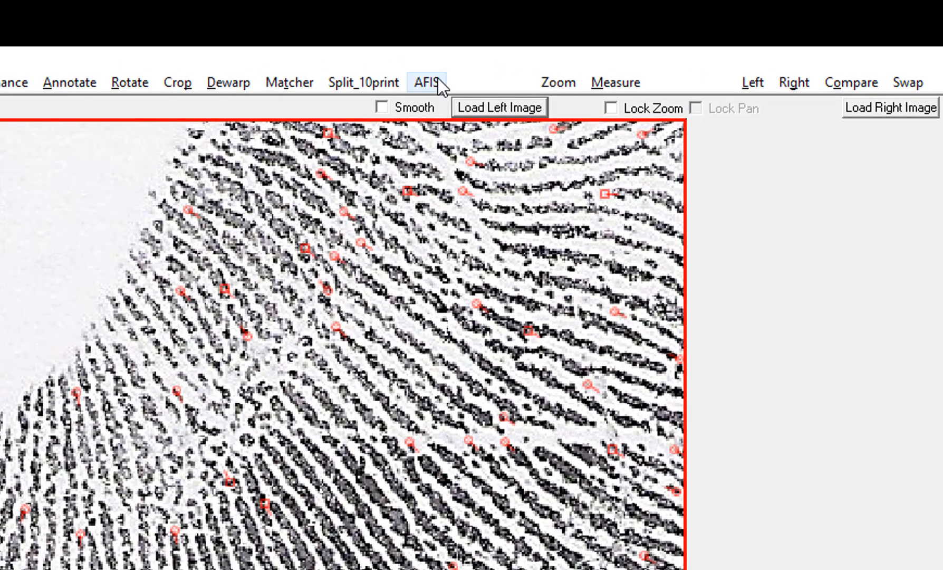
Step: Start a single enrollment for Palm_10.bmp and manually mark a delta on the palm below the leftmost finger
left_click(437, 82)
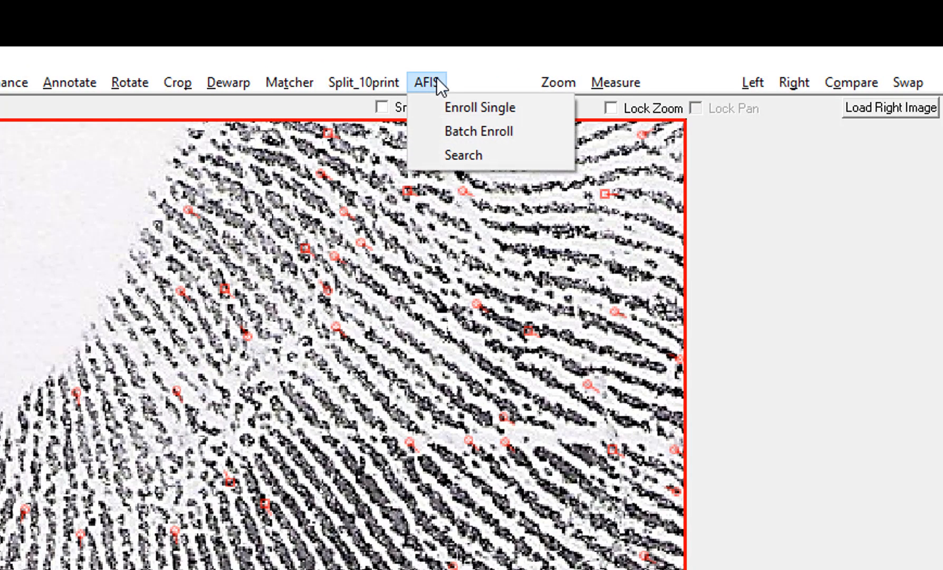
left_click(437, 80)
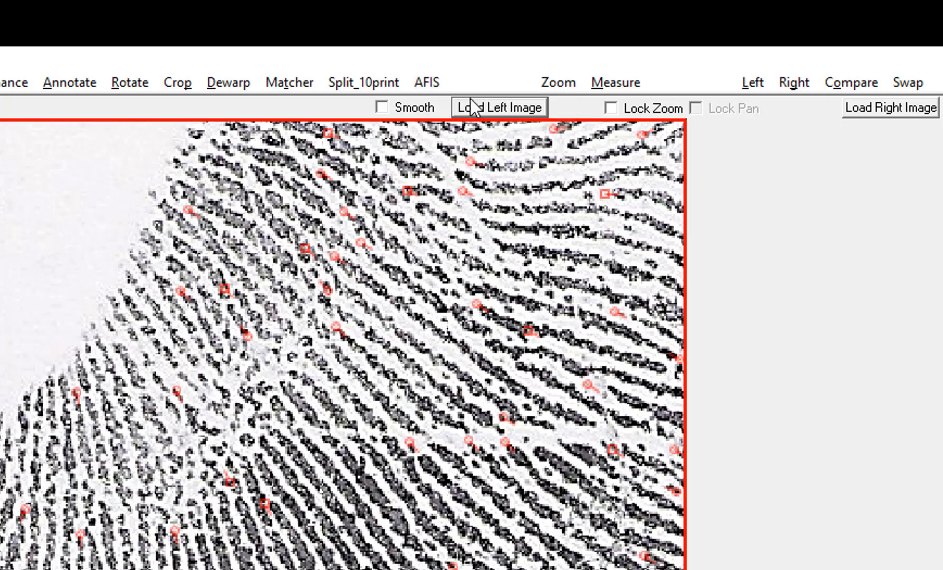
left_click(429, 82)
left_click(435, 109)
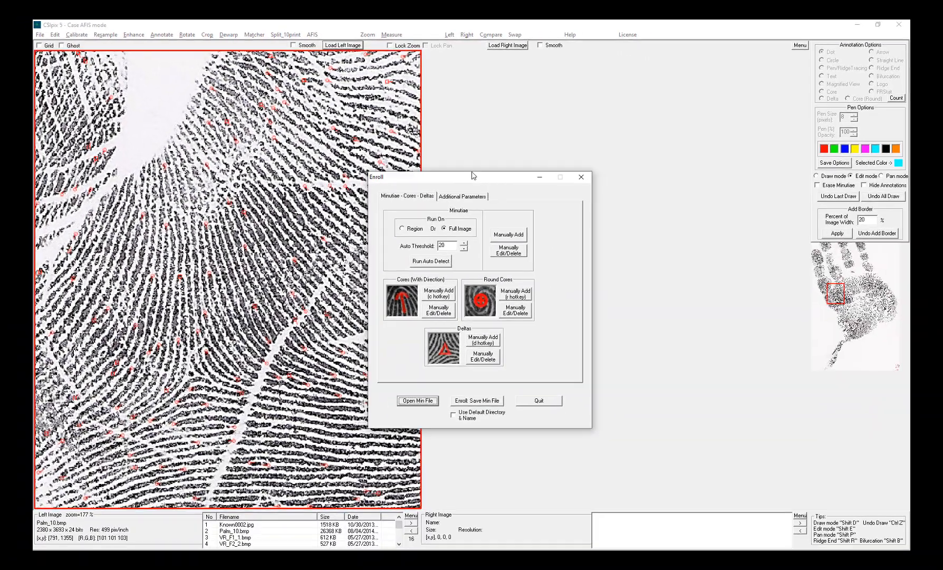
left_click_drag(473, 176, 530, 123)
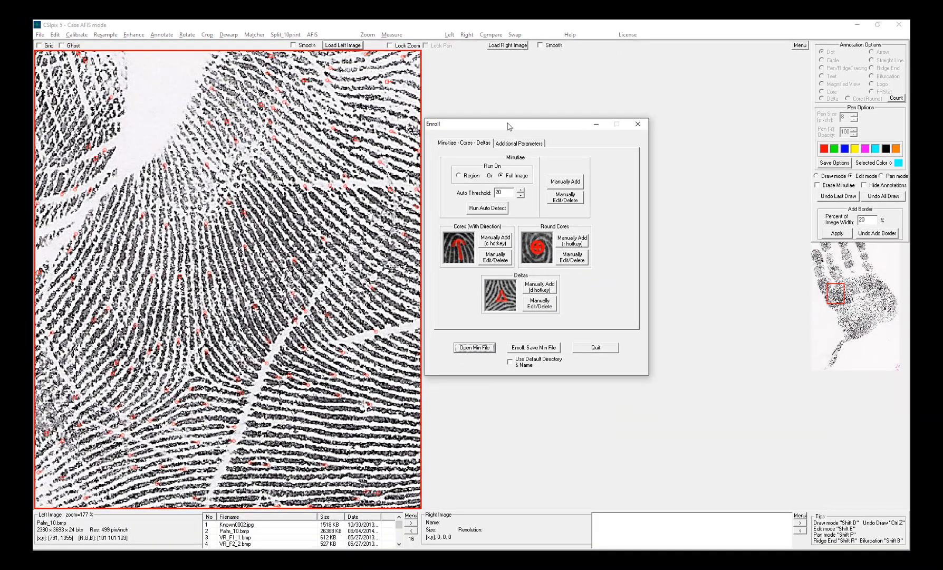
left_click(544, 290)
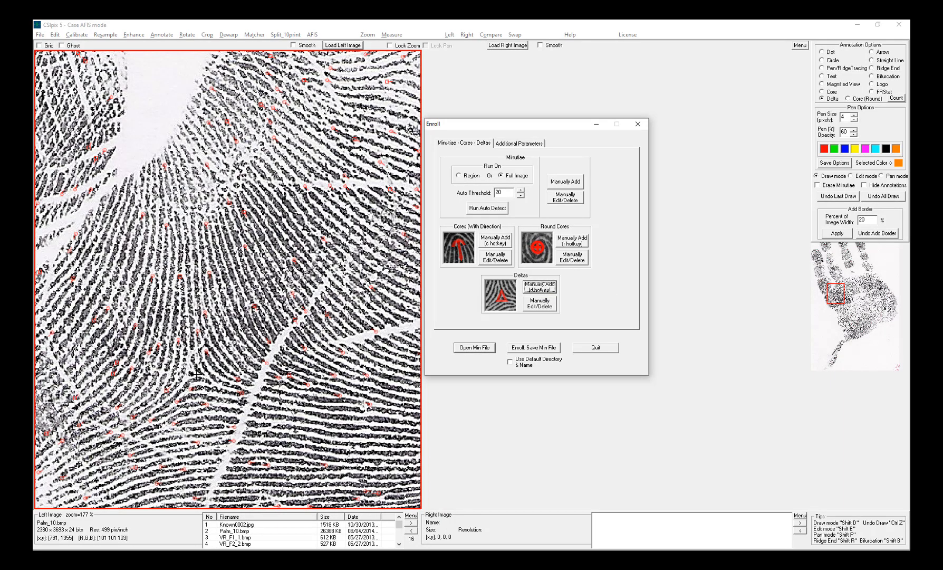
scroll(253, 380, "down", 3)
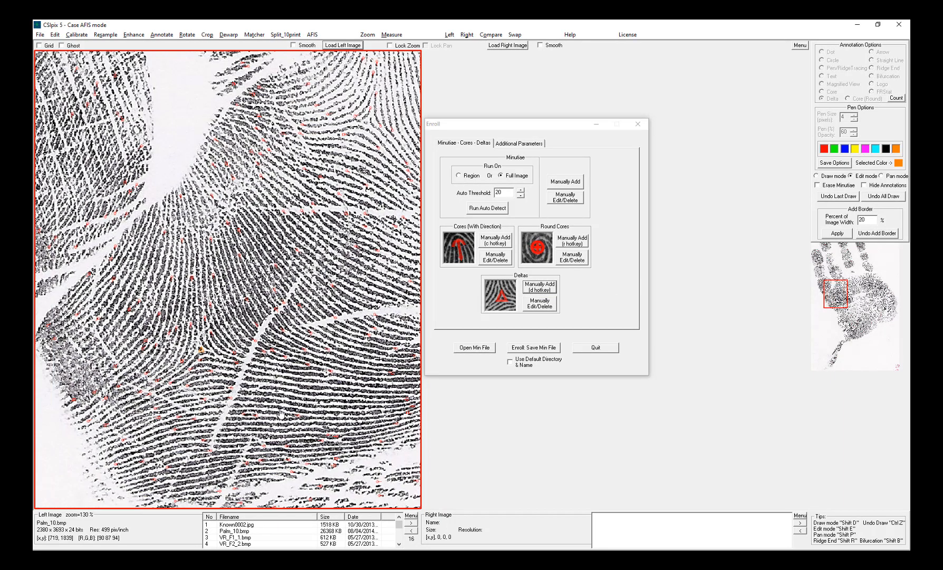
Step: Manually mark two more deltas, below the rightmost finger and near the middle of the upper palm, and activate adding cores with direction
mouse_move(280, 406)
left_mouse_down()
mouse_move(265, 382)
mouse_move(230, 414)
mouse_move(421, 244)
left_mouse_up()
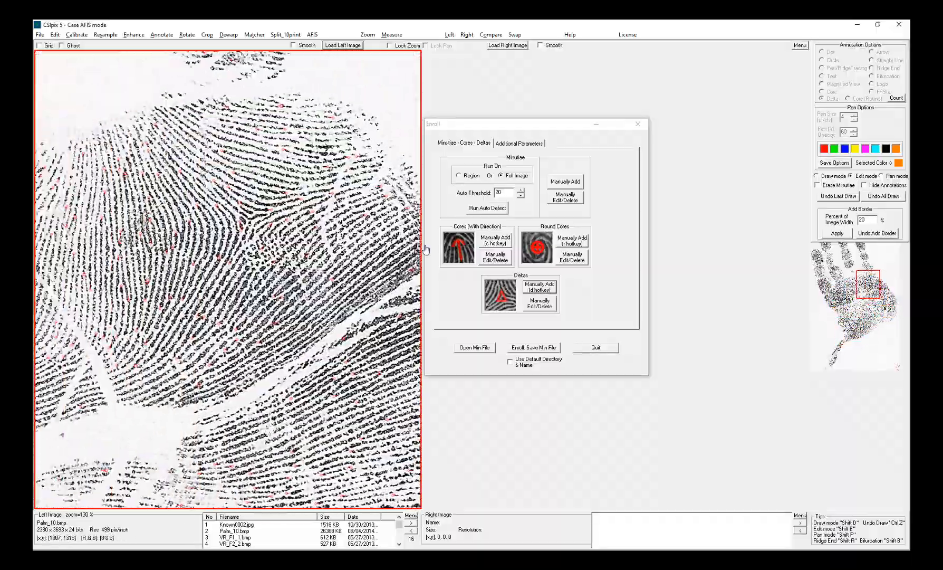
left_click(534, 288)
left_click(248, 222)
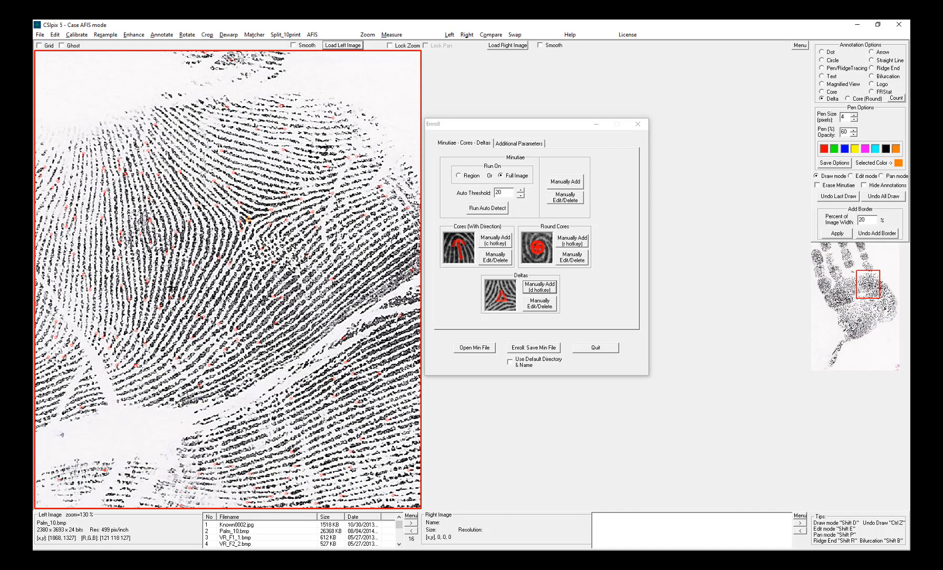
scroll(172, 288, "down", 1)
left_click_drag(161, 294, 417, 239)
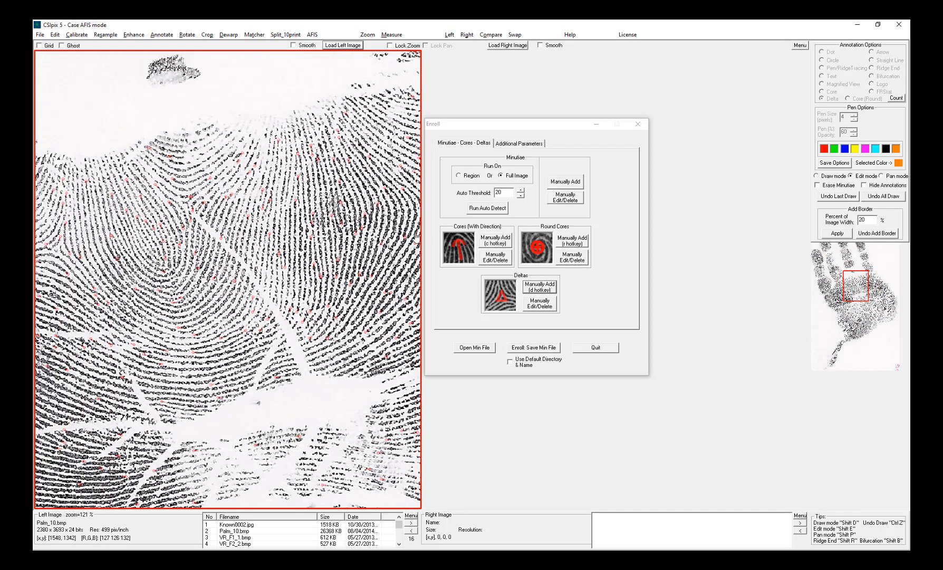
left_click(539, 286)
left_click(186, 203)
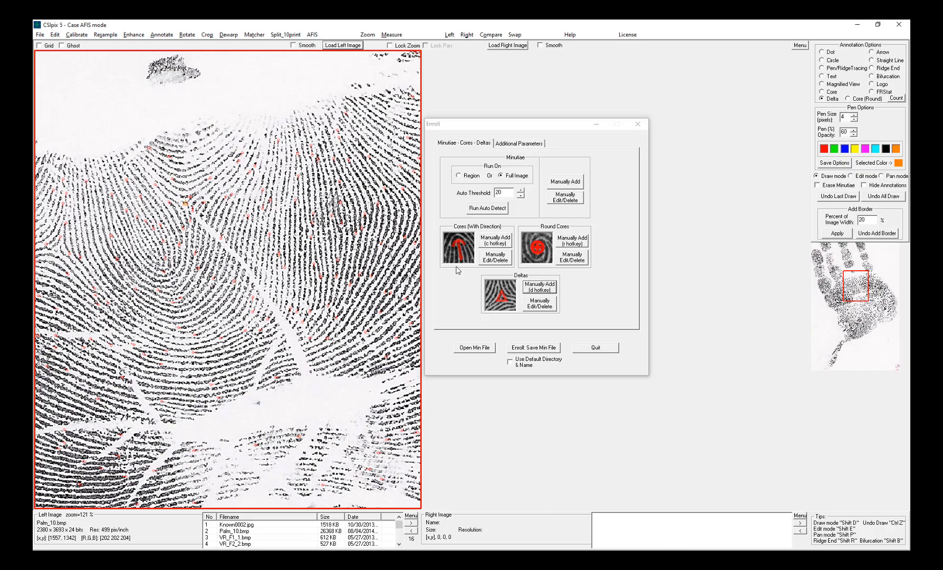
left_click(501, 244)
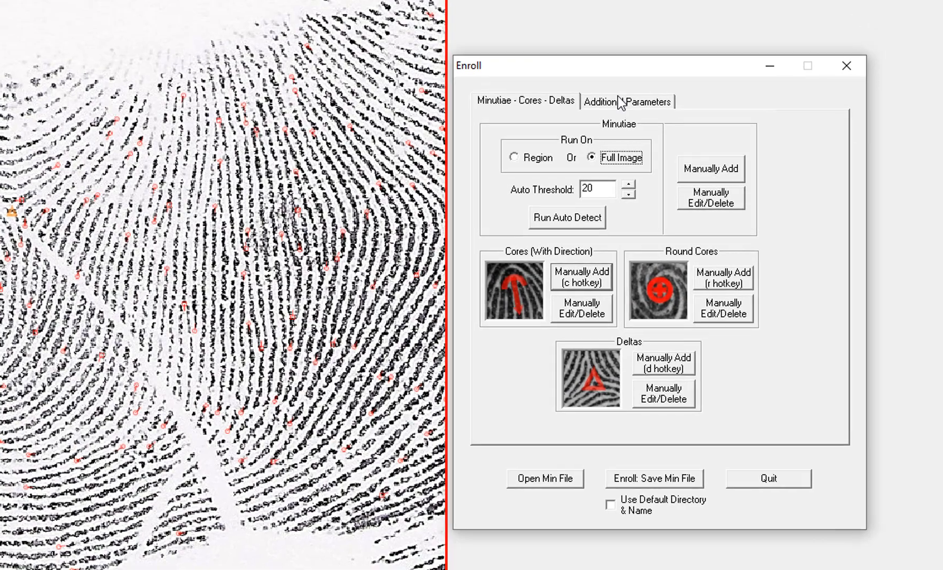
Step: Enter the subject's name in the additional parameters, with sex Male, type of print Known and source Palm
left_click(622, 101)
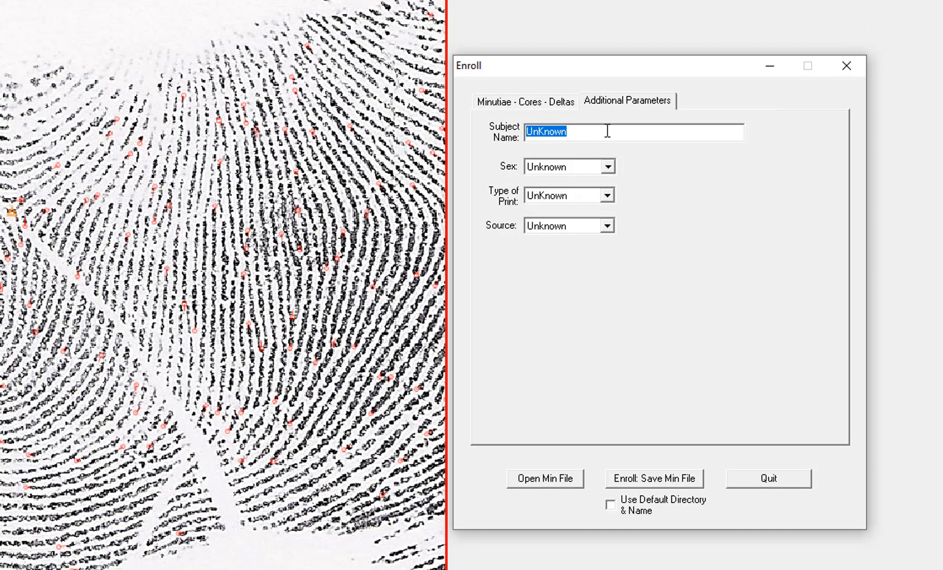
type("Joe E")
left_click(608, 167)
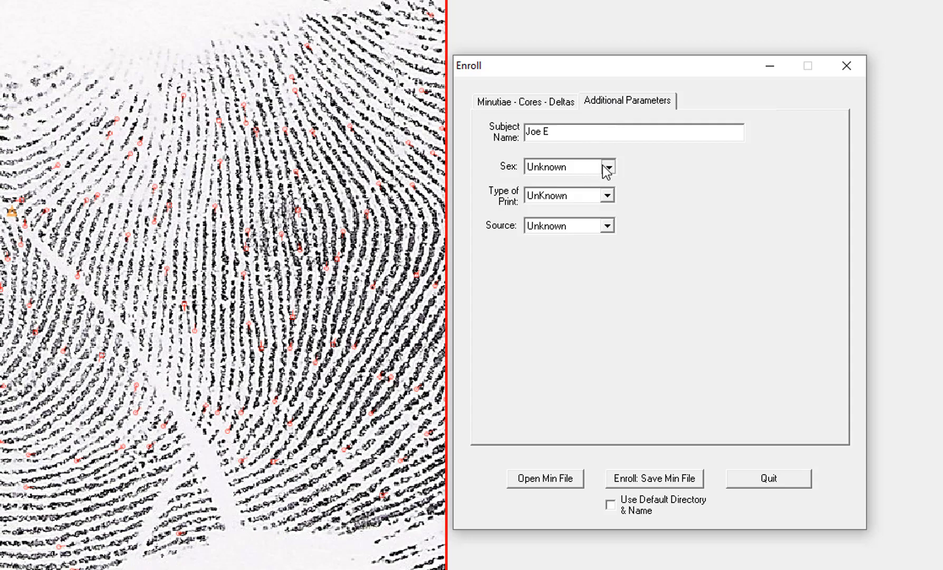
left_click(570, 183)
left_click(607, 195)
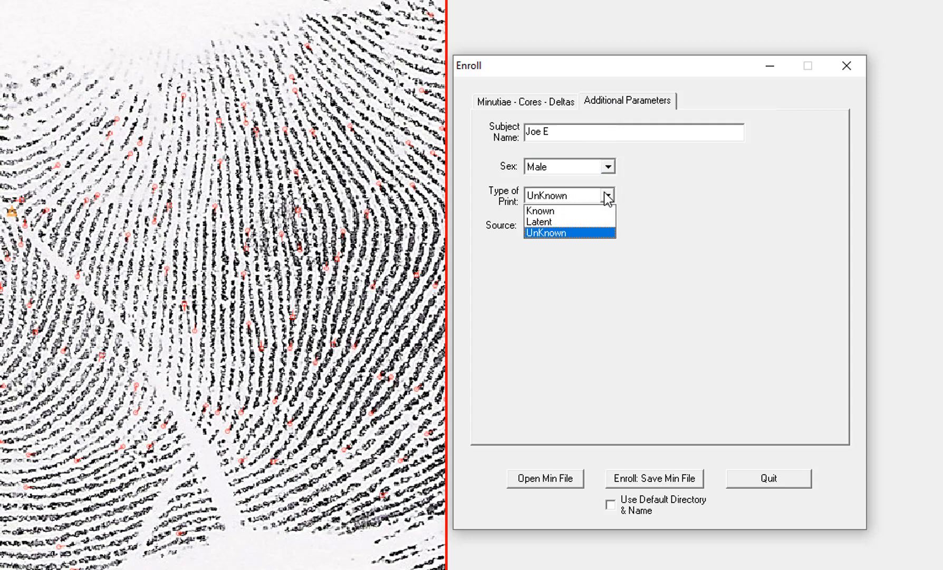
left_click(554, 212)
left_click(607, 225)
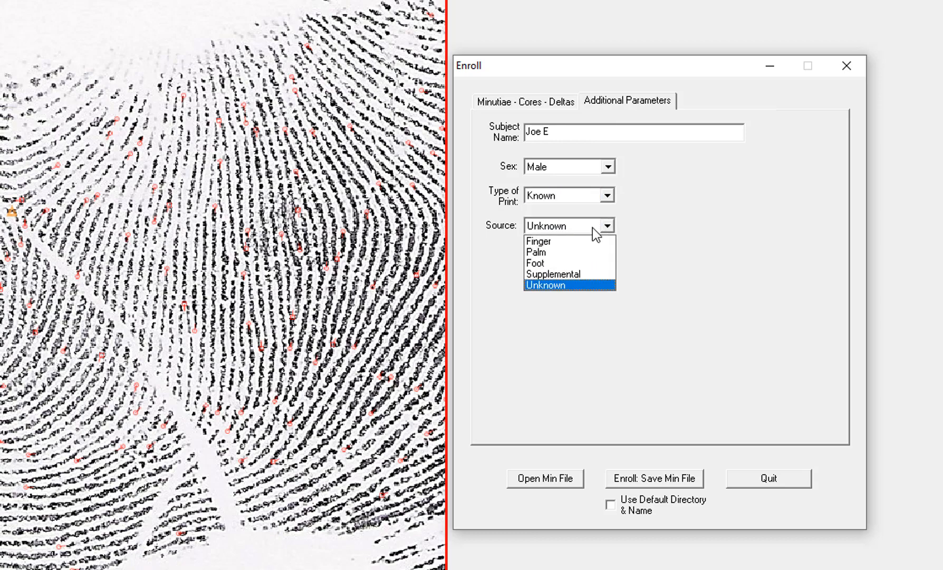
left_click(561, 253)
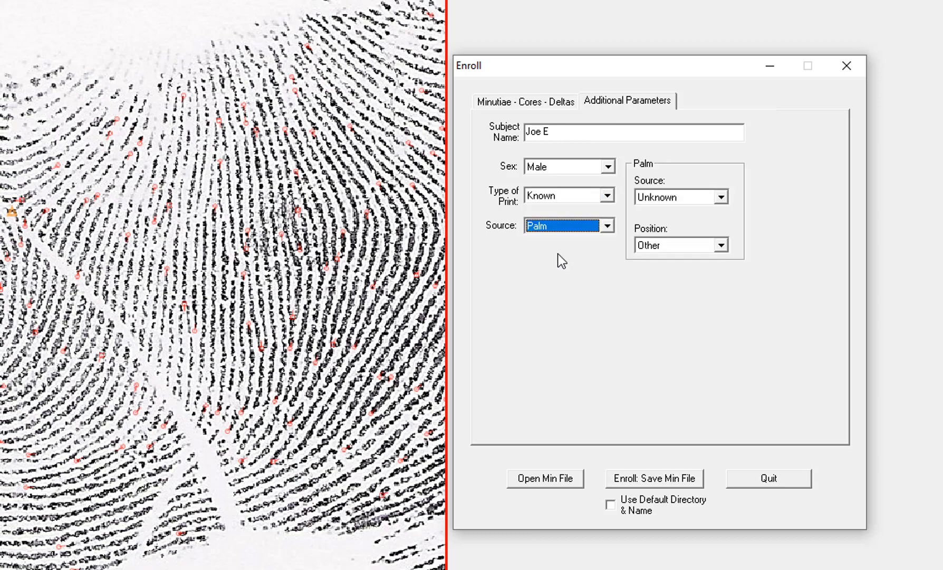
Step: Specify Right Palm and Full Palm for the print, and enroll it by saving the min file with the default directory and name
left_click(721, 197)
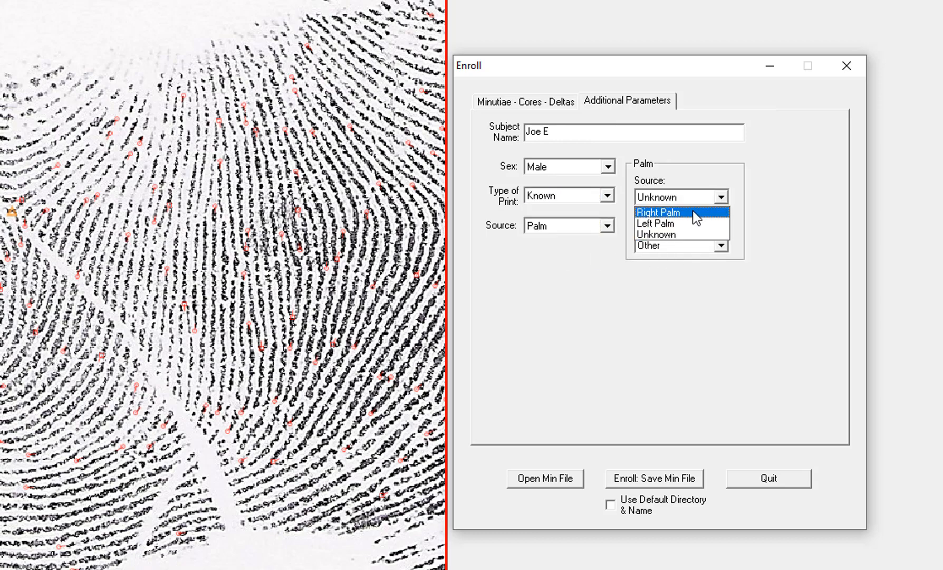
left_click(693, 211)
left_click(720, 245)
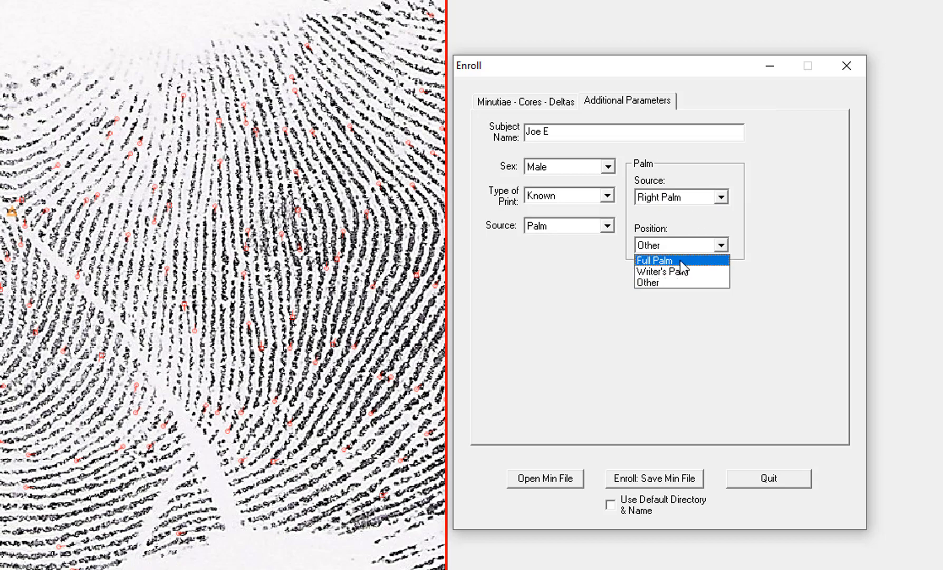
left_click(697, 260)
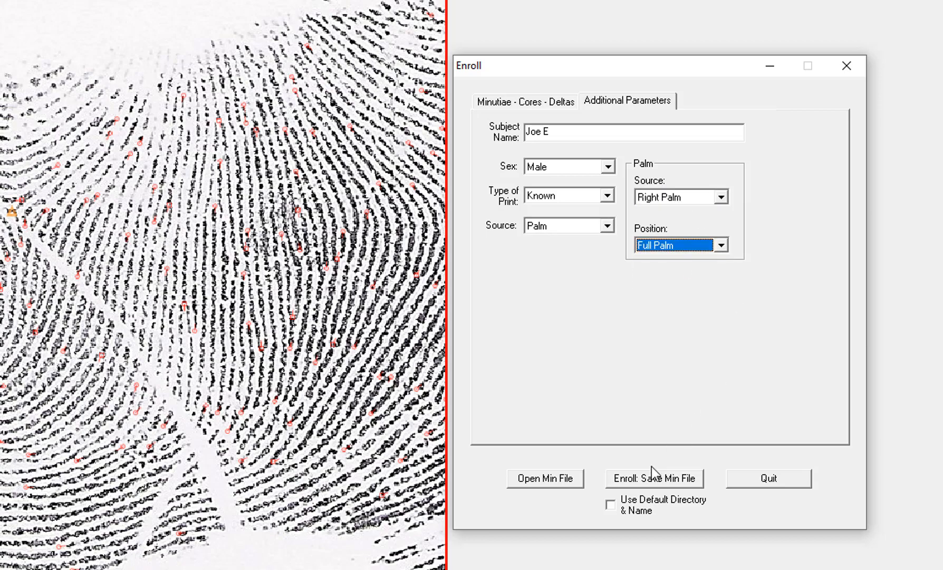
left_click(618, 505)
left_click(676, 479)
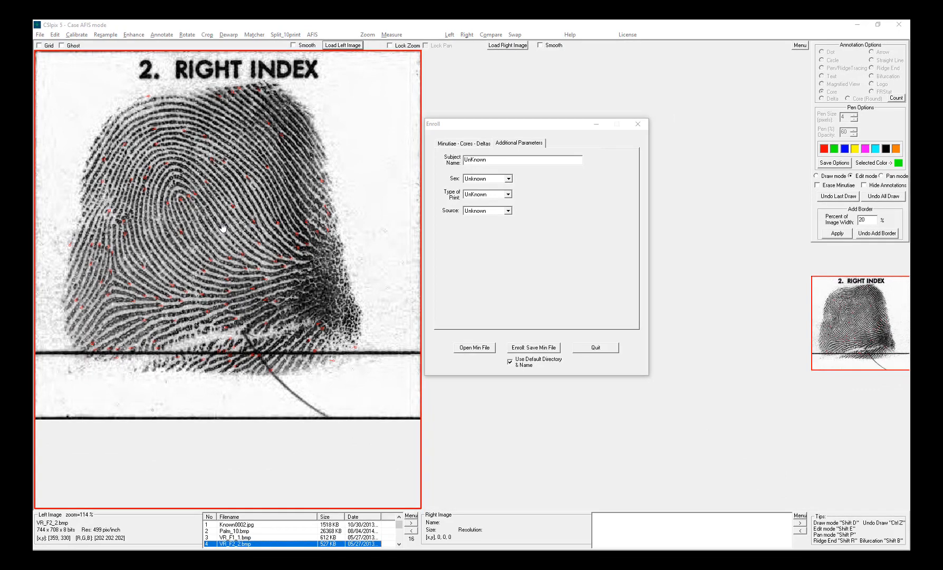
Step: Manually add a core with direction at the centre of the right index print in VR_F2_2.bmp
left_click(454, 144)
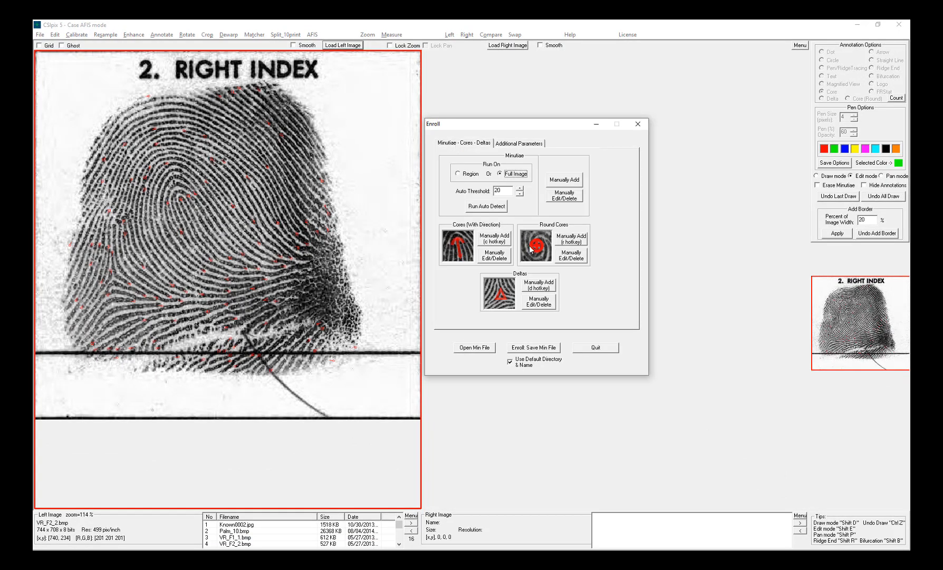
left_click(493, 240)
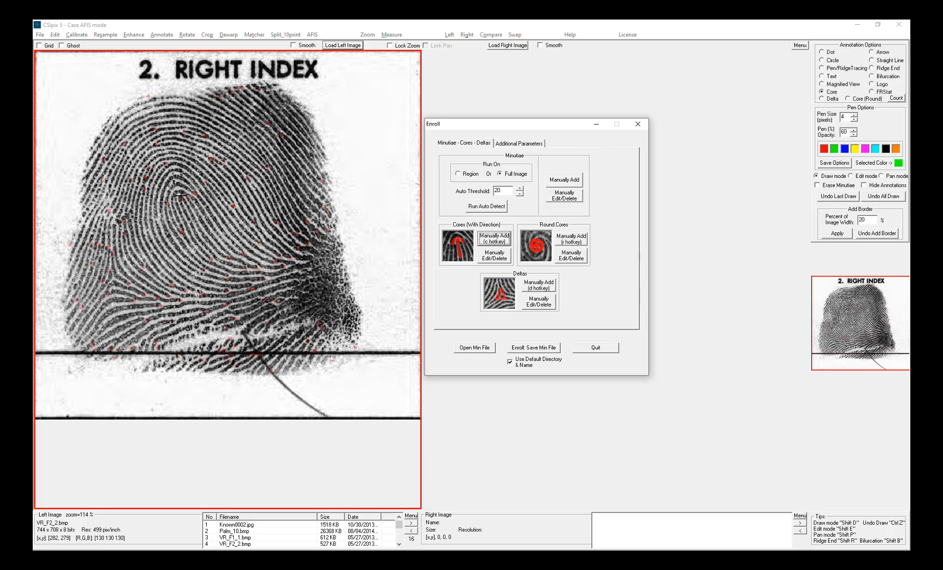
left_click_drag(190, 221, 181, 196)
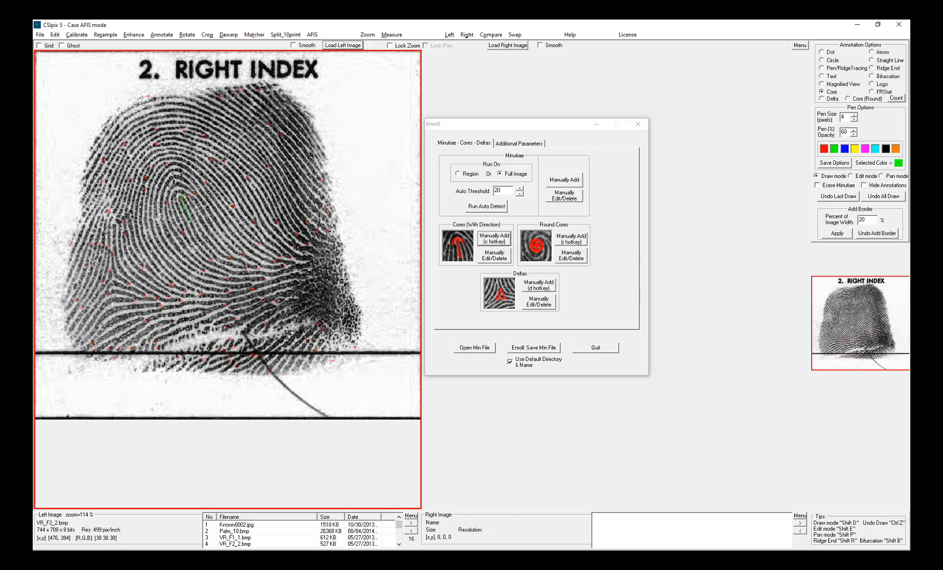
Step: Manually add a delta at the lower left of the right index print and erase stray minutiae along the print's lower edge
left_click(533, 288)
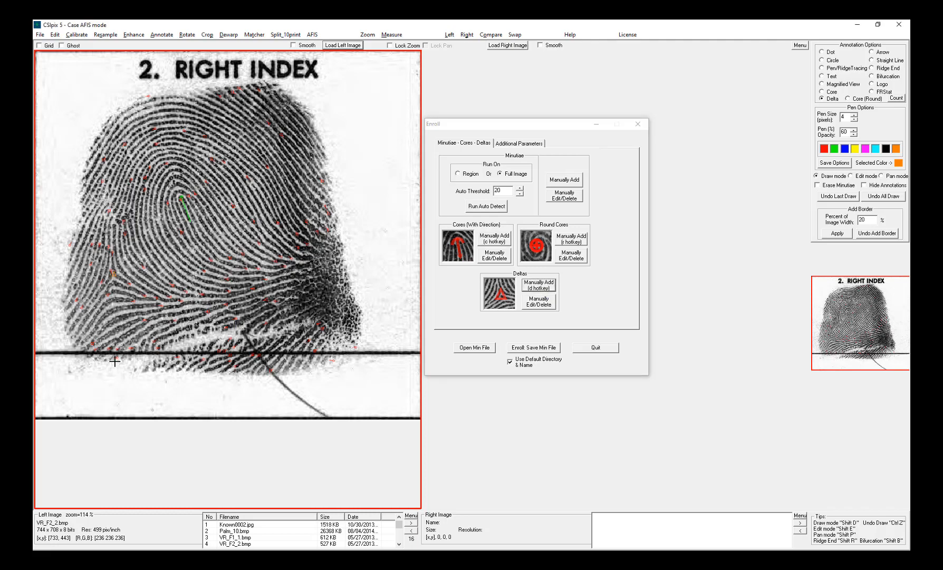
left_click(839, 185)
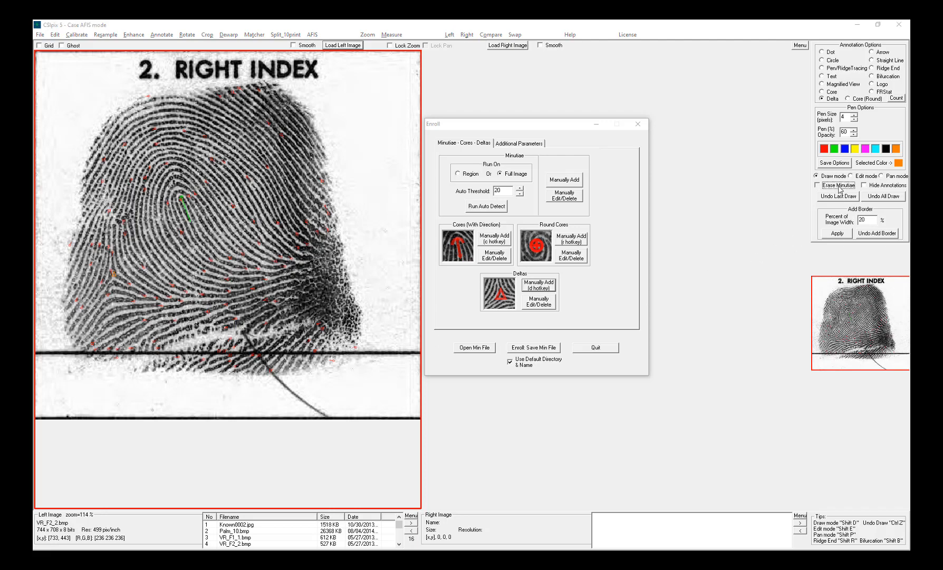
left_click(357, 347)
left_click(330, 360)
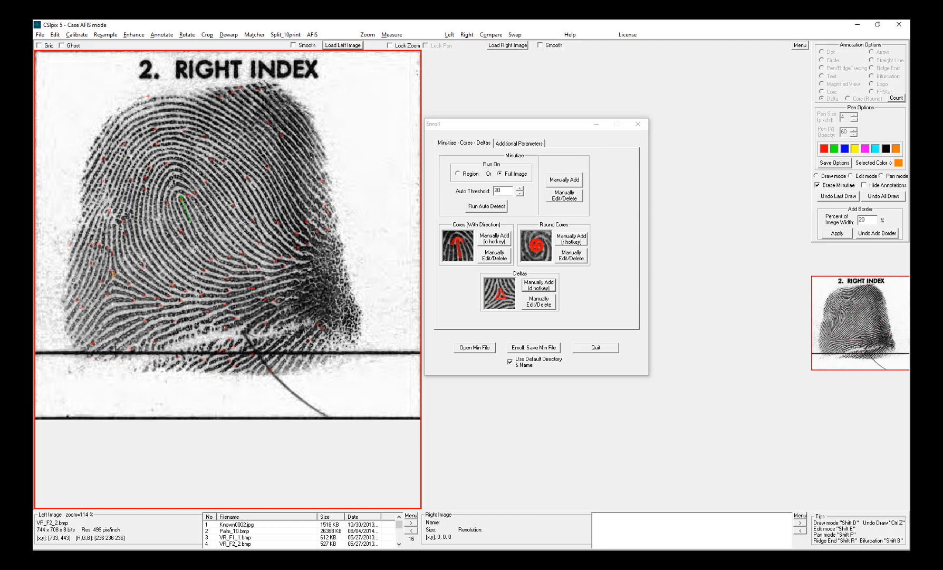
Step: Enter the subject's name in the additional parameters, with sex Male, type of print Known and source Finger
left_click(515, 144)
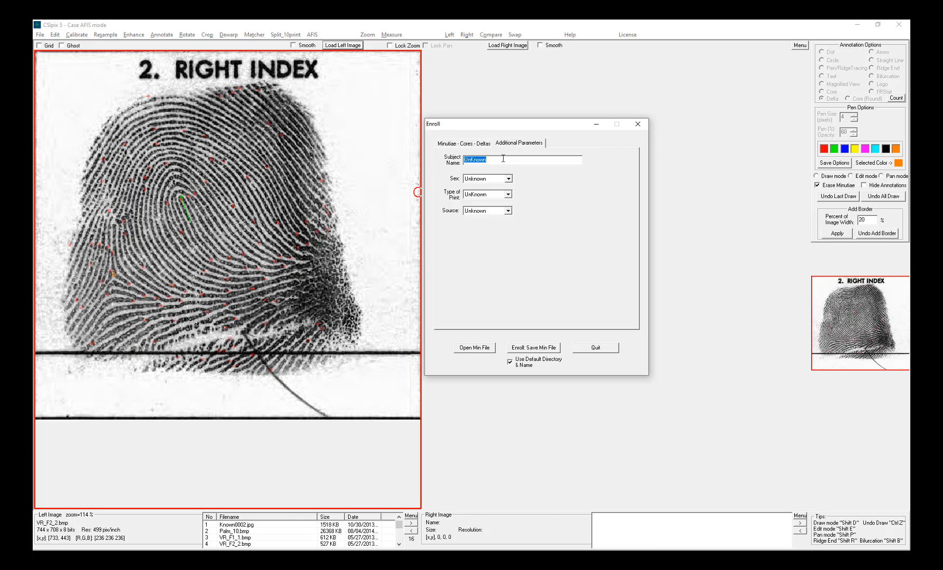
type("Joe")
left_click(509, 179)
left_click(486, 192)
left_click(509, 195)
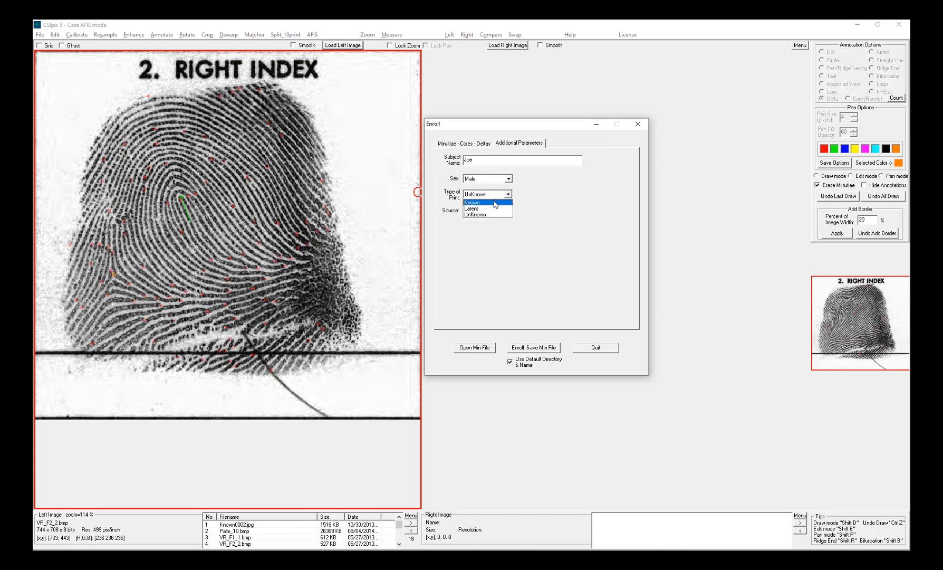
left_click(473, 203)
left_click(508, 210)
left_click(478, 220)
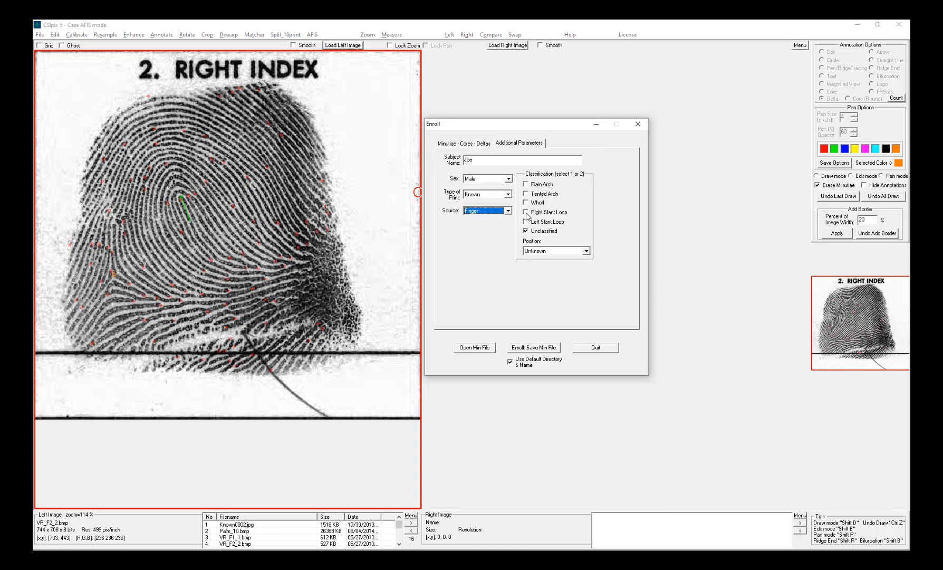
Step: Classify the finger as Right Slant Loop and set its position to Right Index (F2)
left_click(526, 213)
left_click(587, 251)
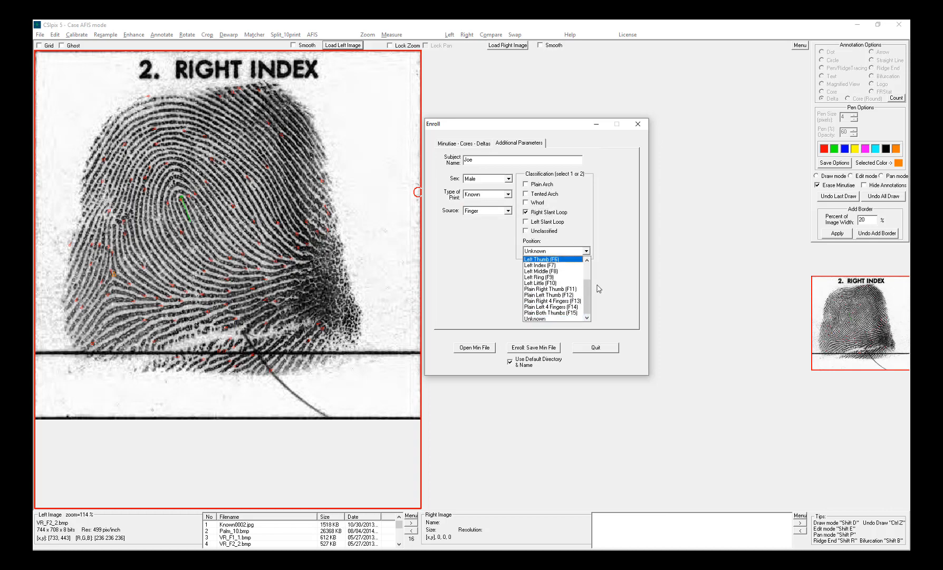
scroll(589, 297, "up", 2)
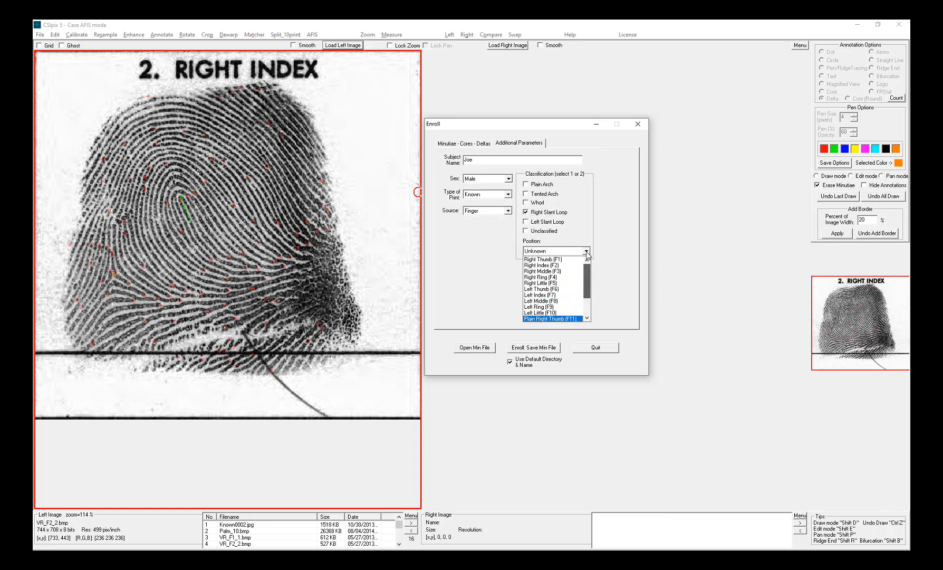
left_click(544, 265)
Step: Enroll the right index print by saving its min file with the default directory and name, and advance to the next image
left_click(532, 348)
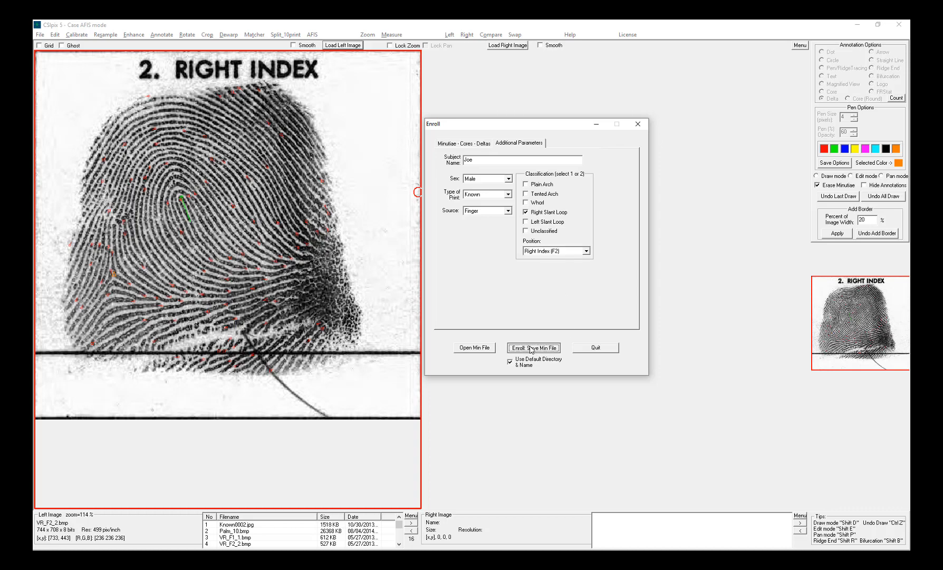
left_click(412, 523)
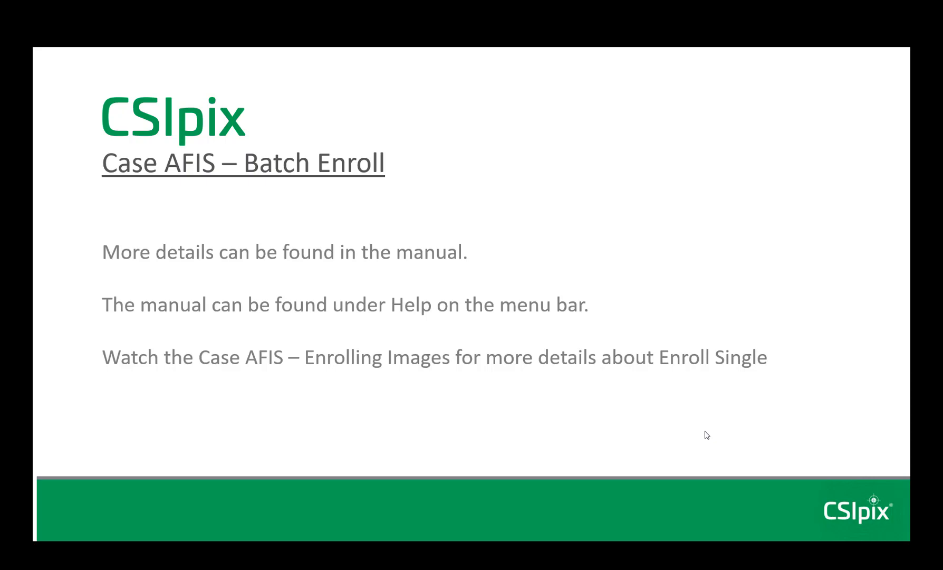
left_click(708, 435)
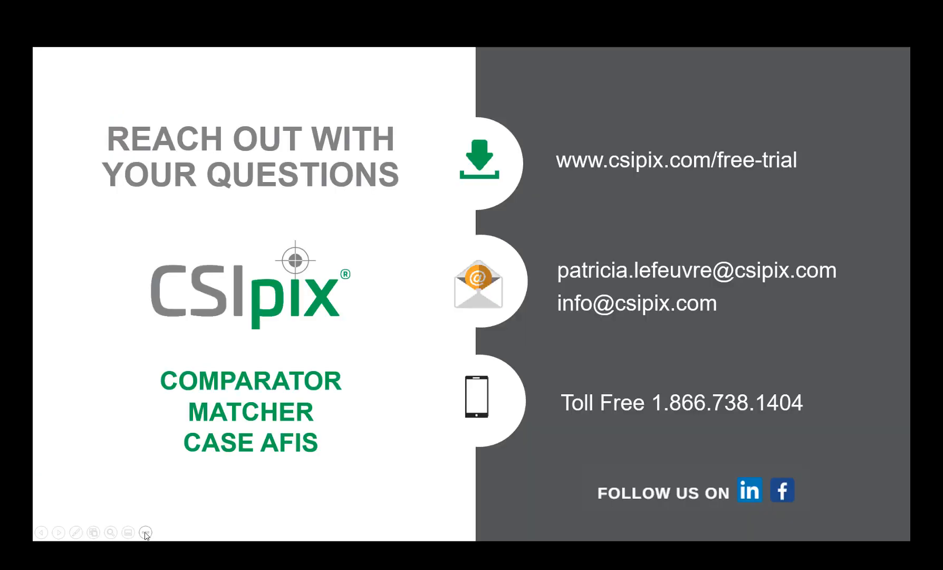